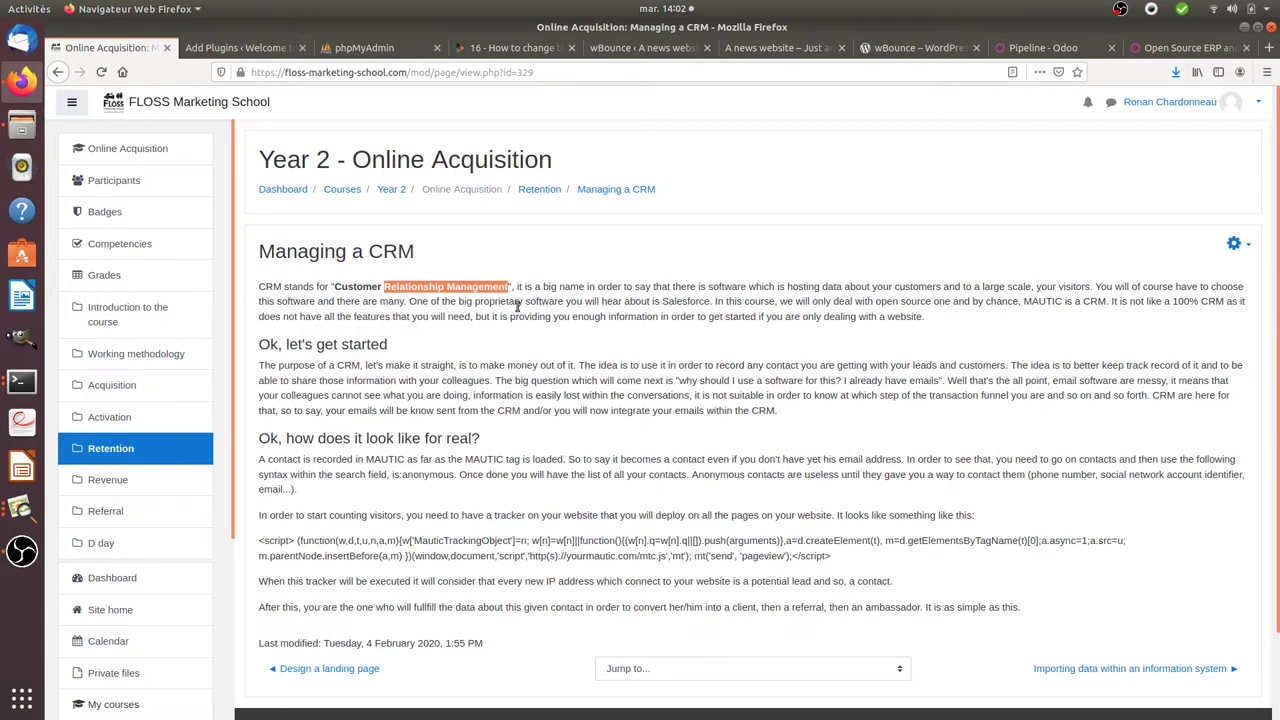
- Open the local Mautic site at localhost/mautic in a new browser tab and show its contacts list
left_click(500, 273)
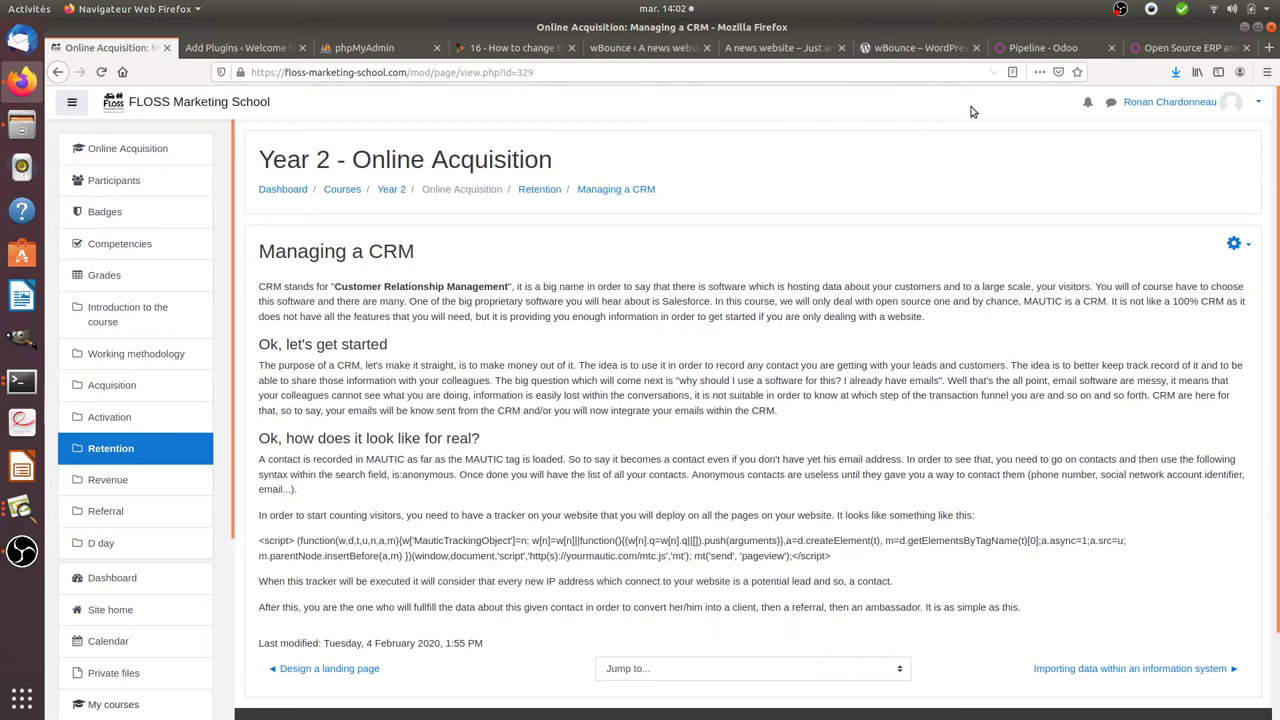
key("ctrl+t")
type("loc")
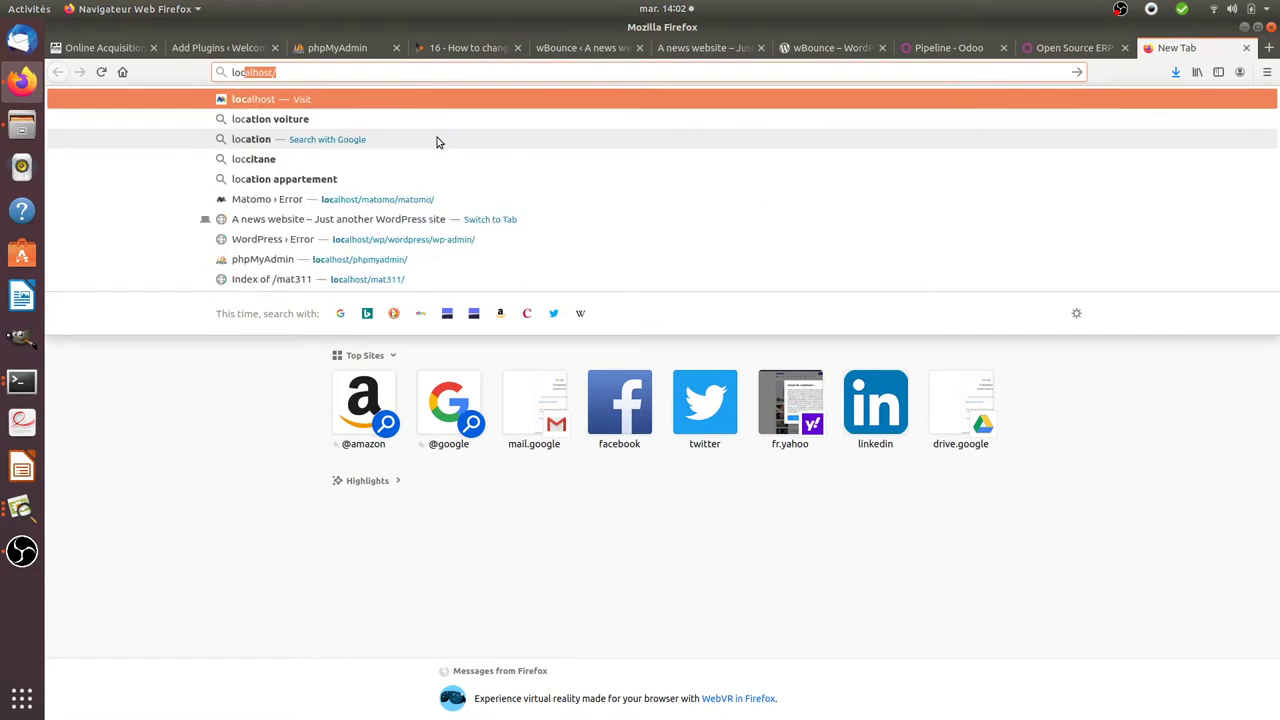
type("alhost/maut")
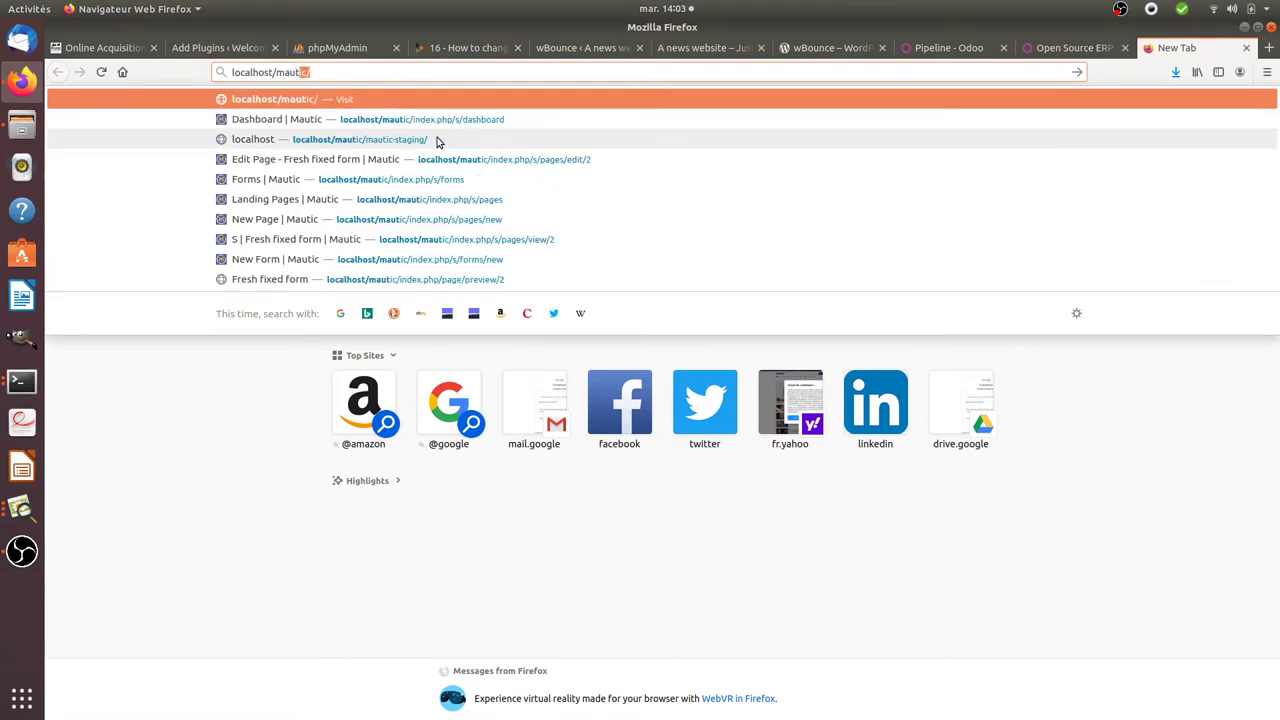
key("Return")
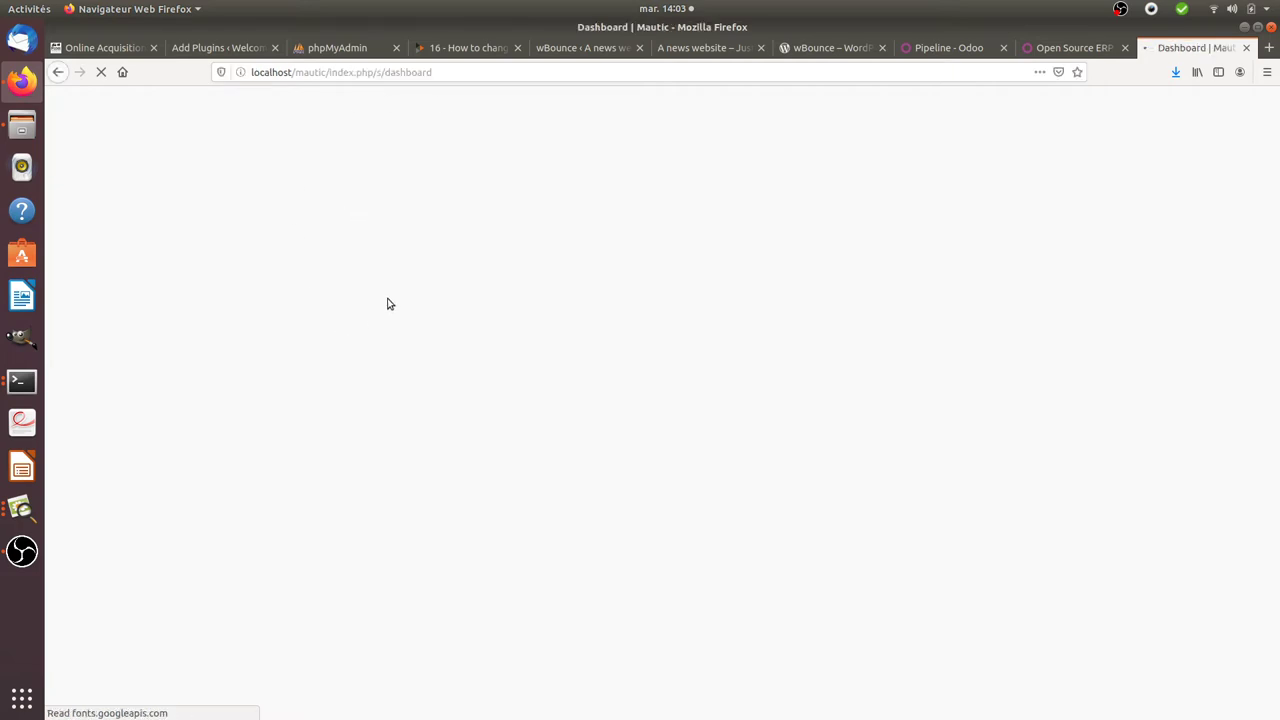
left_click(96, 203)
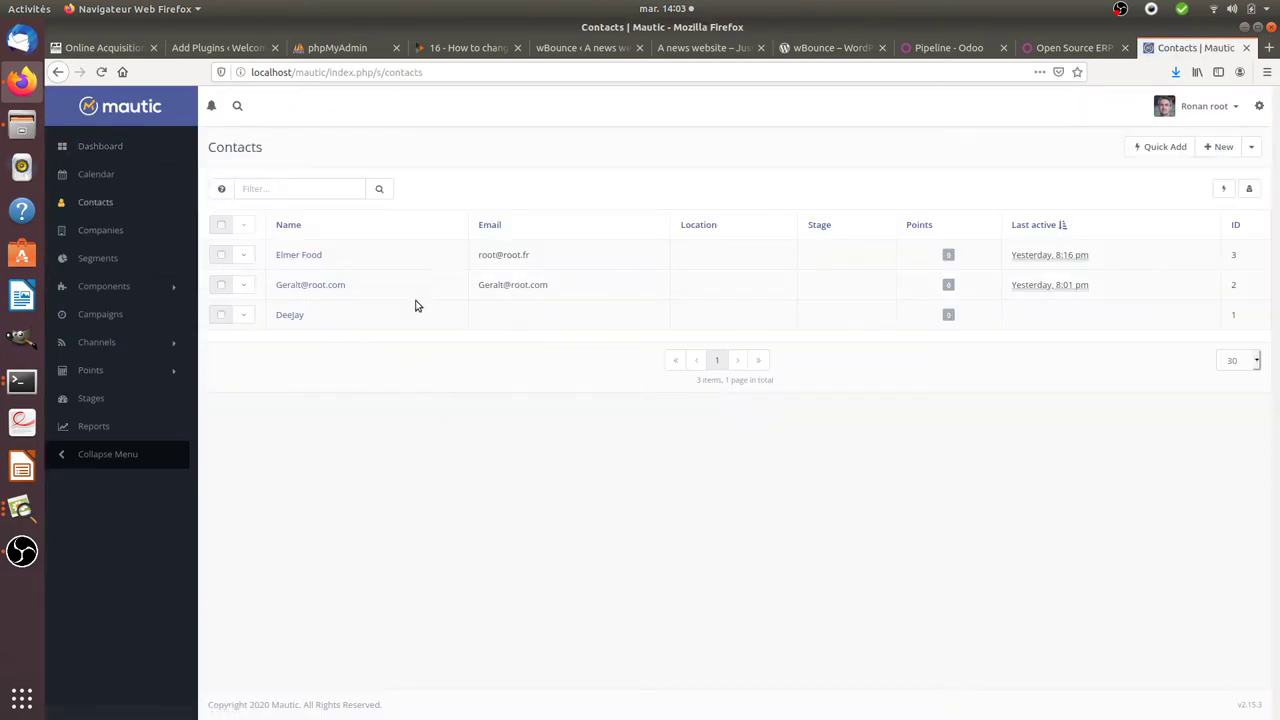
- Open the first contact's record and review its engagement history, points and contact details such as the phone fields
left_click(300, 255)
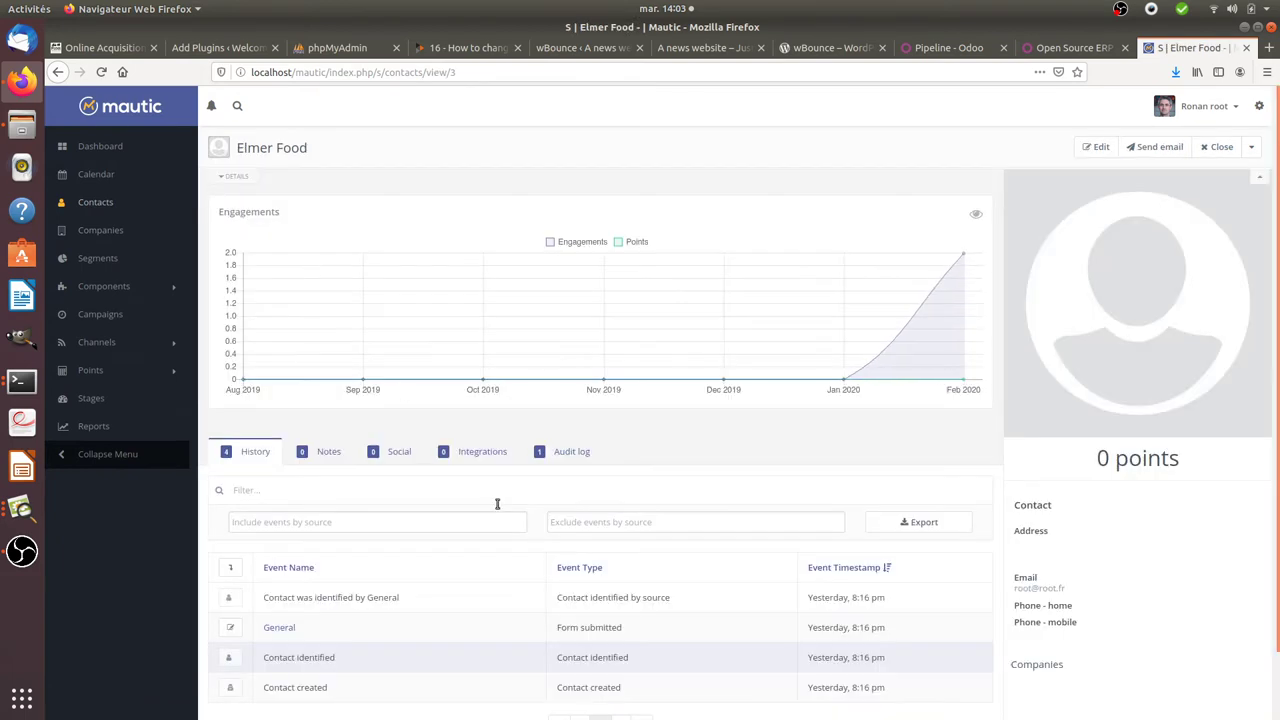
scroll(532, 575, "down", 1)
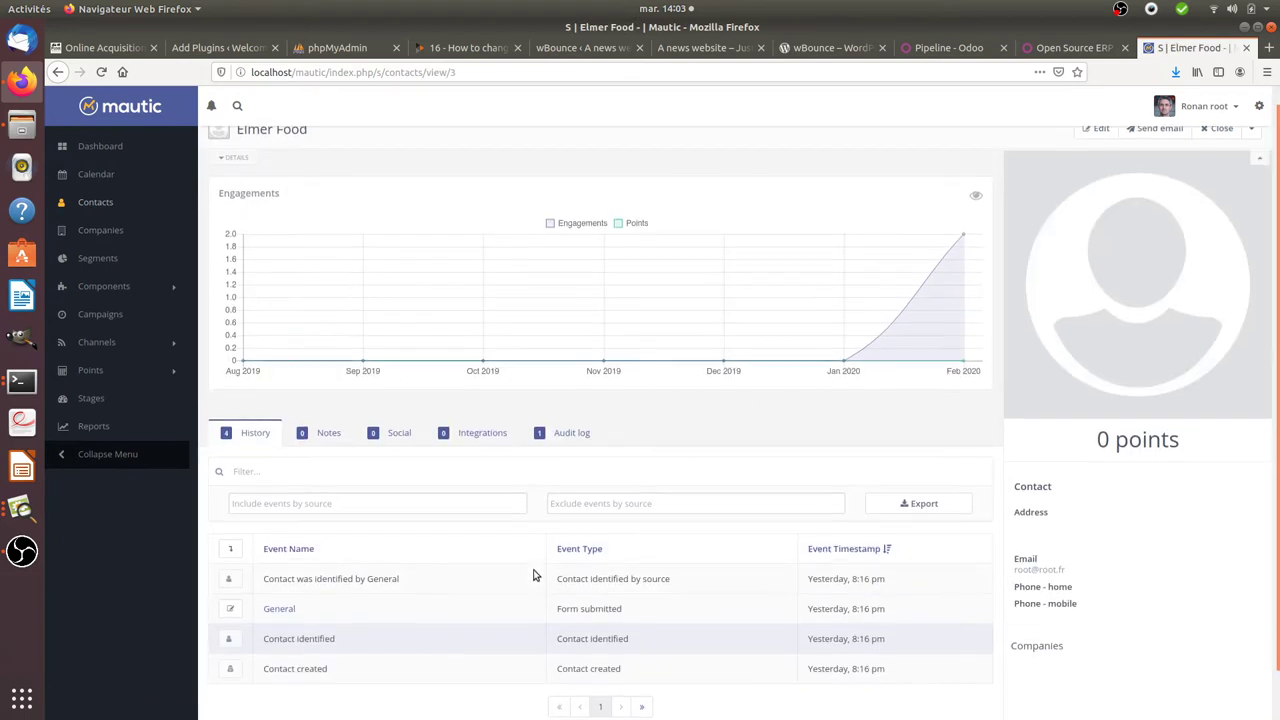
scroll(972, 498, "up", 1)
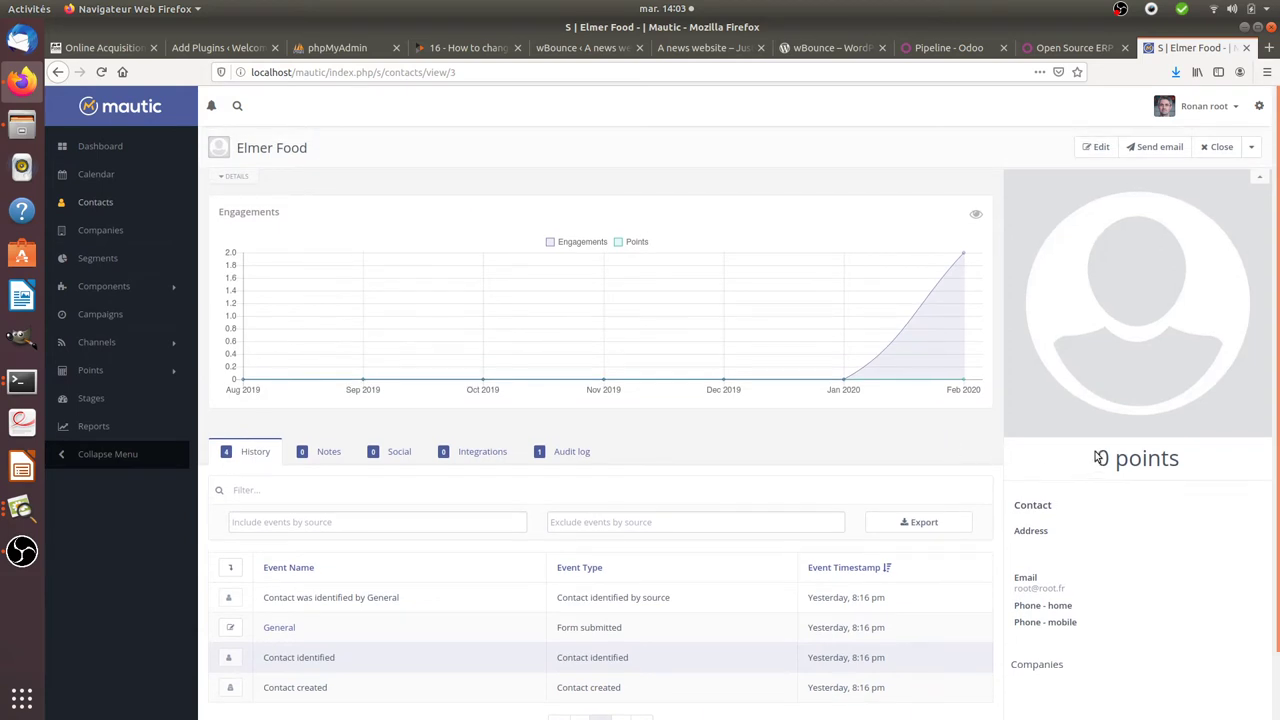
left_click_drag(1097, 458, 1117, 456)
left_click(895, 482)
scroll(1025, 610, "down", 1)
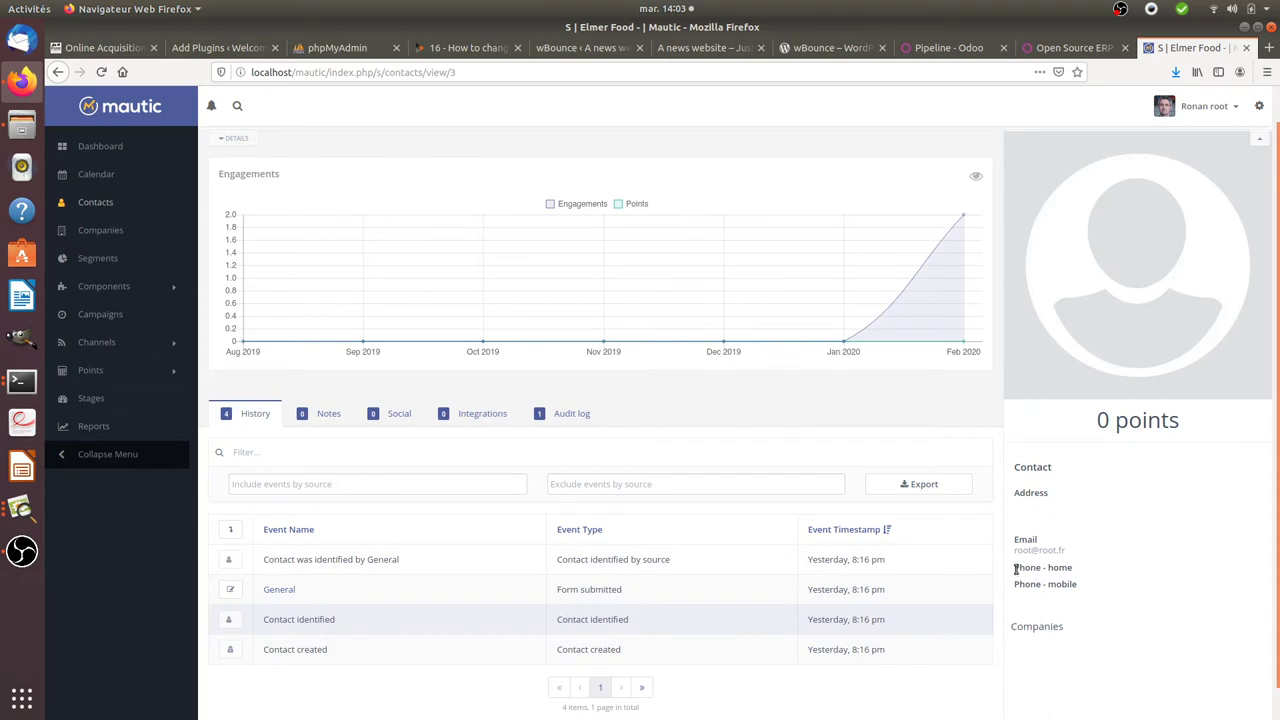
left_click_drag(1014, 567, 1048, 567)
scroll(765, 475, "up", 1)
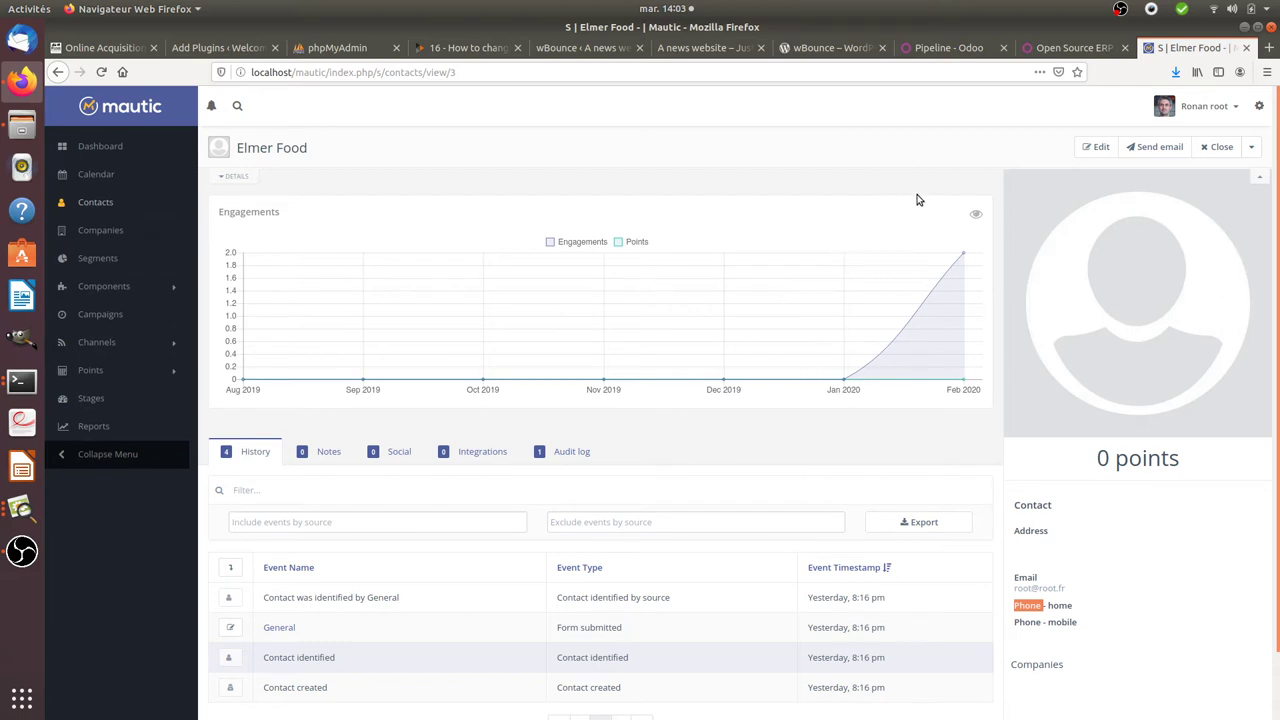
- Switch to Odoo and examine the new contact form in Contacts with the type set to Individual
left_click(945, 47)
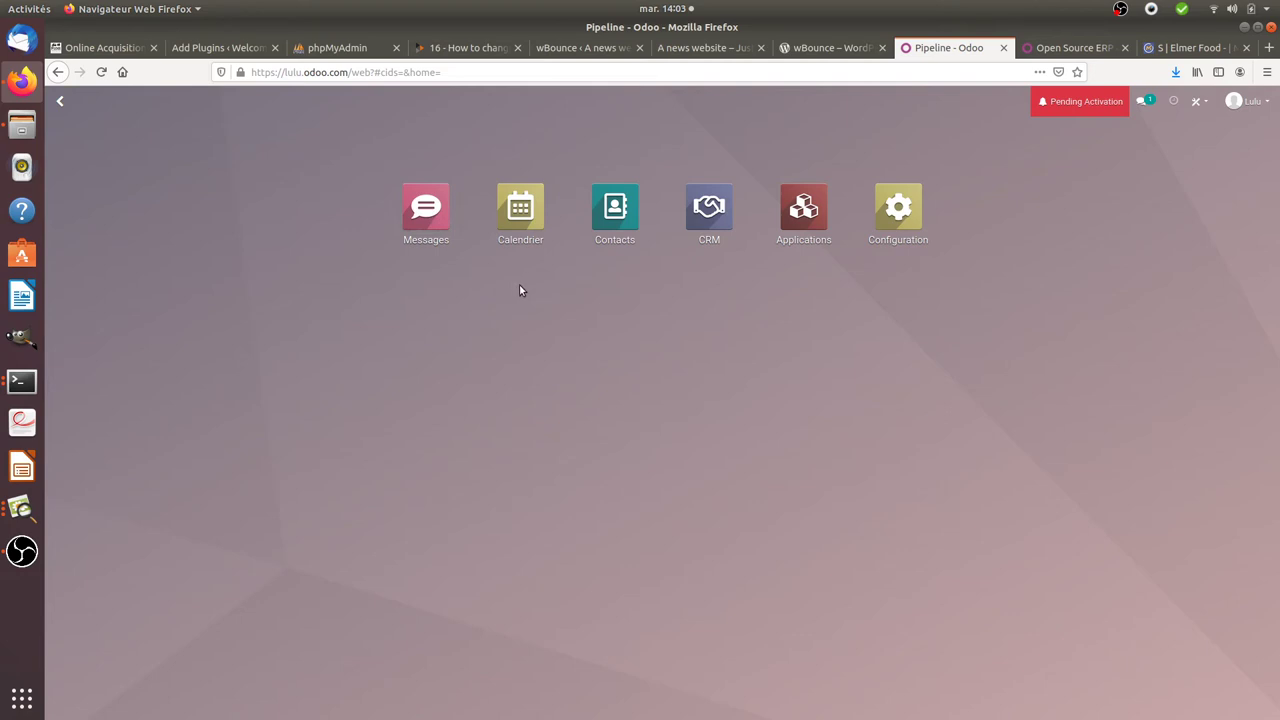
left_click(617, 203)
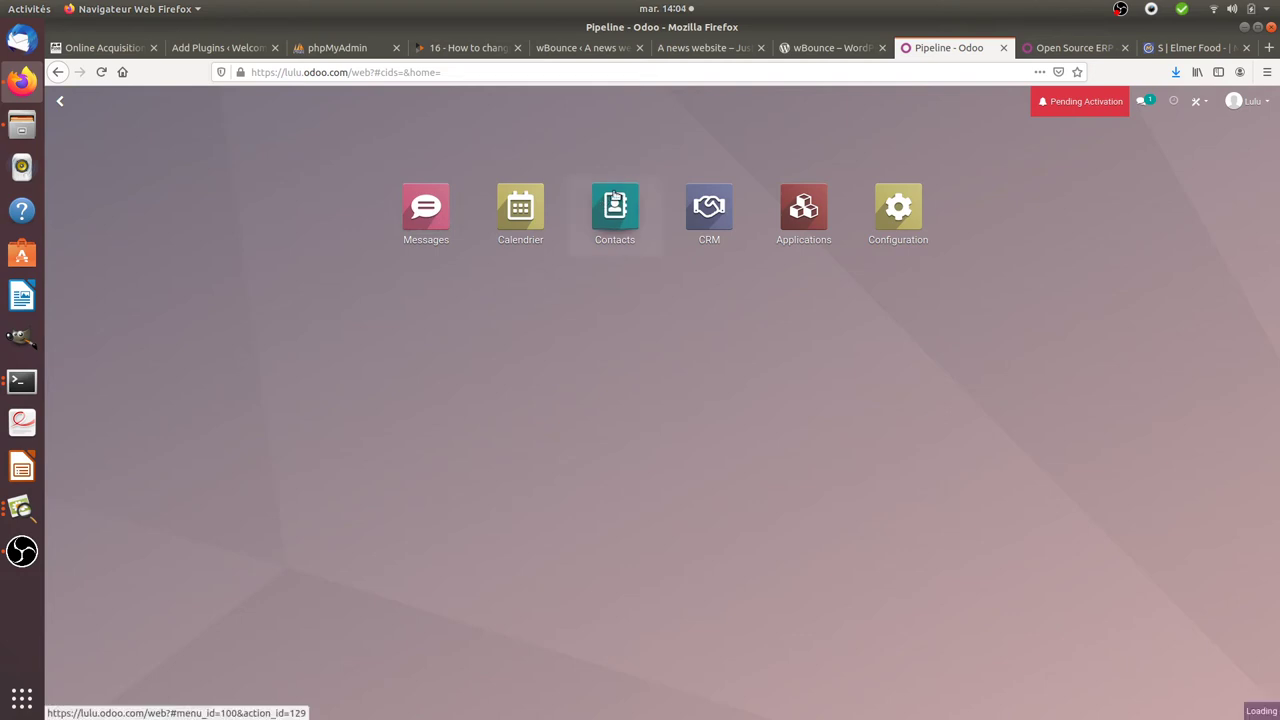
left_click(80, 157)
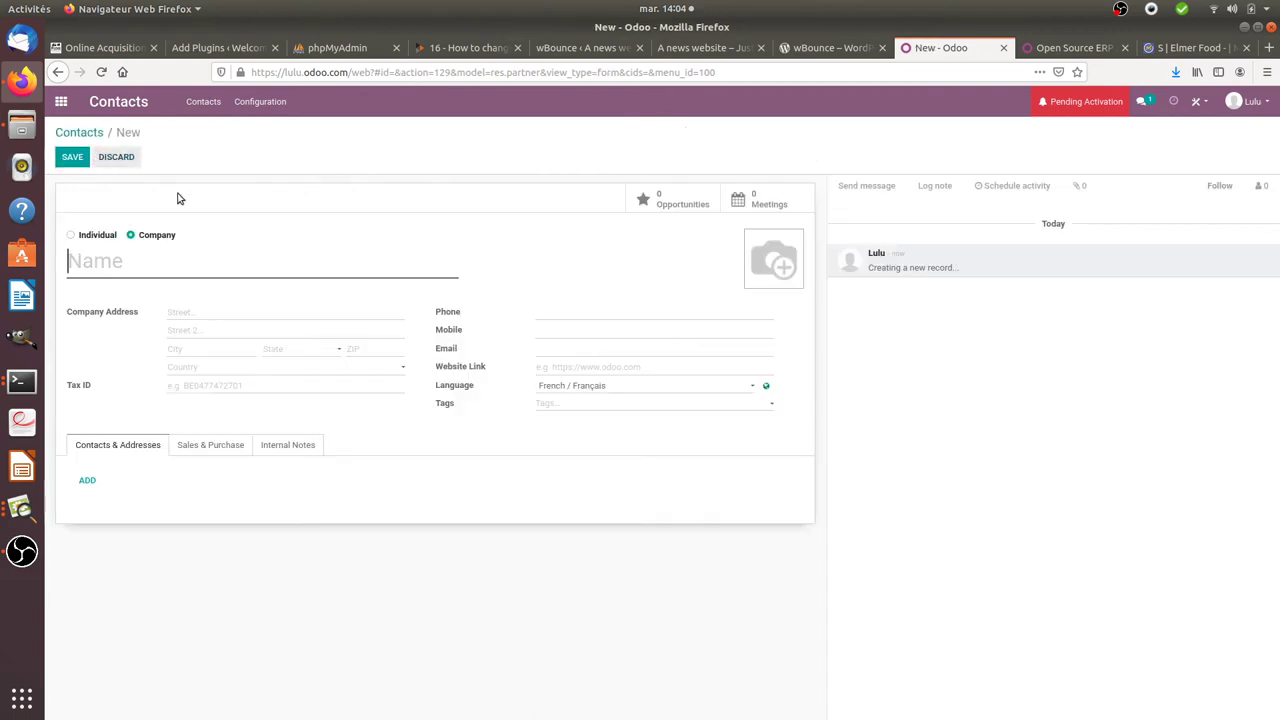
left_click(88, 240)
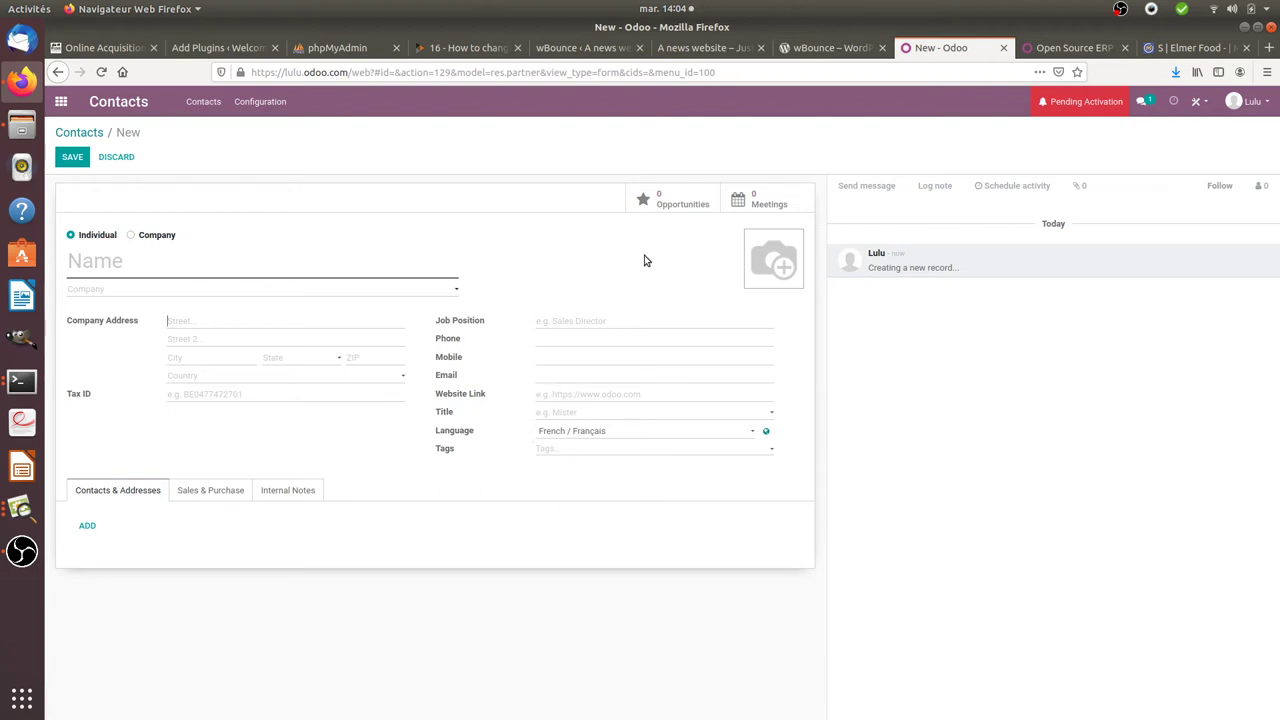
- Leave the contact form, open the CRM pipeline and start a new opportunity named Sony
left_click(62, 102)
left_click(478, 189)
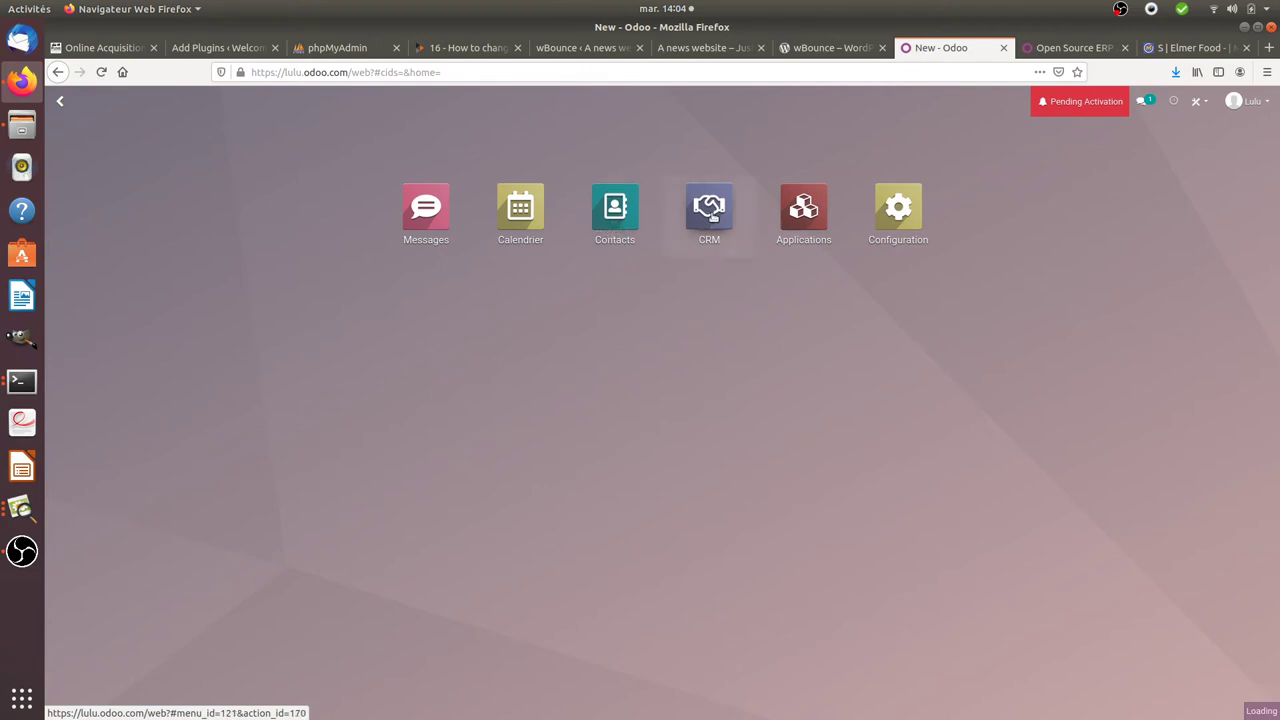
left_click(712, 218)
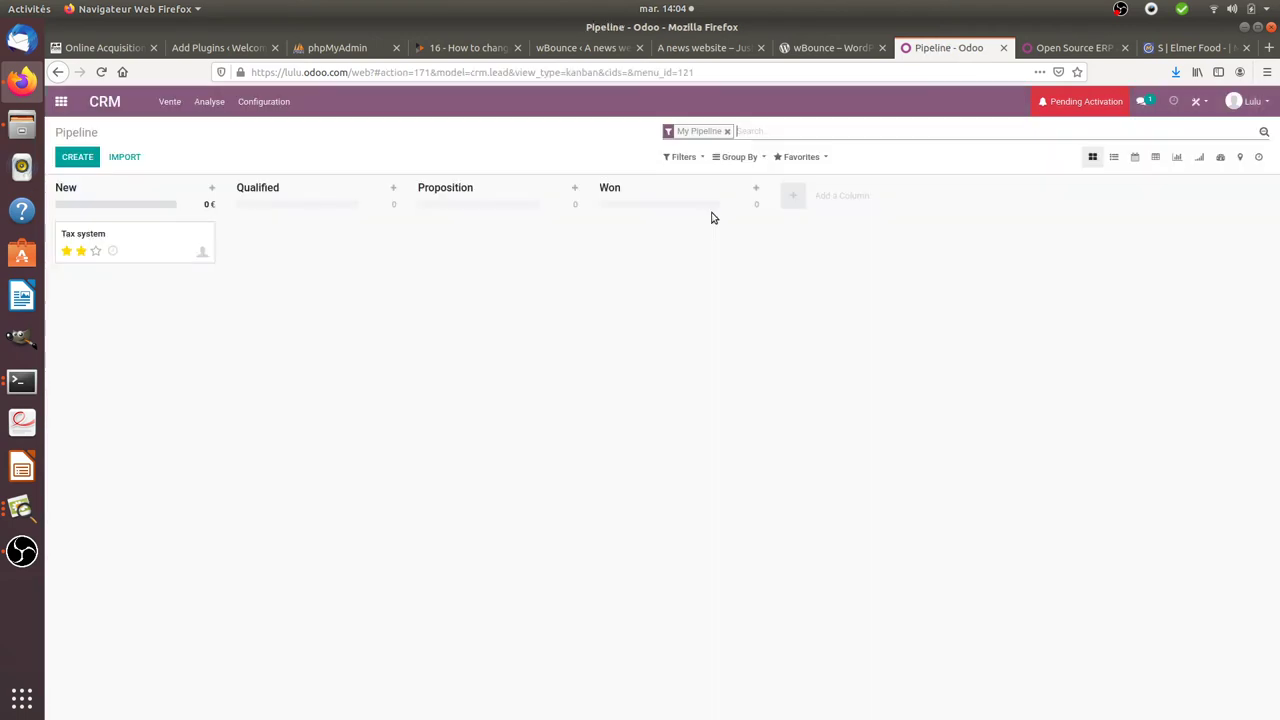
left_click(77, 158)
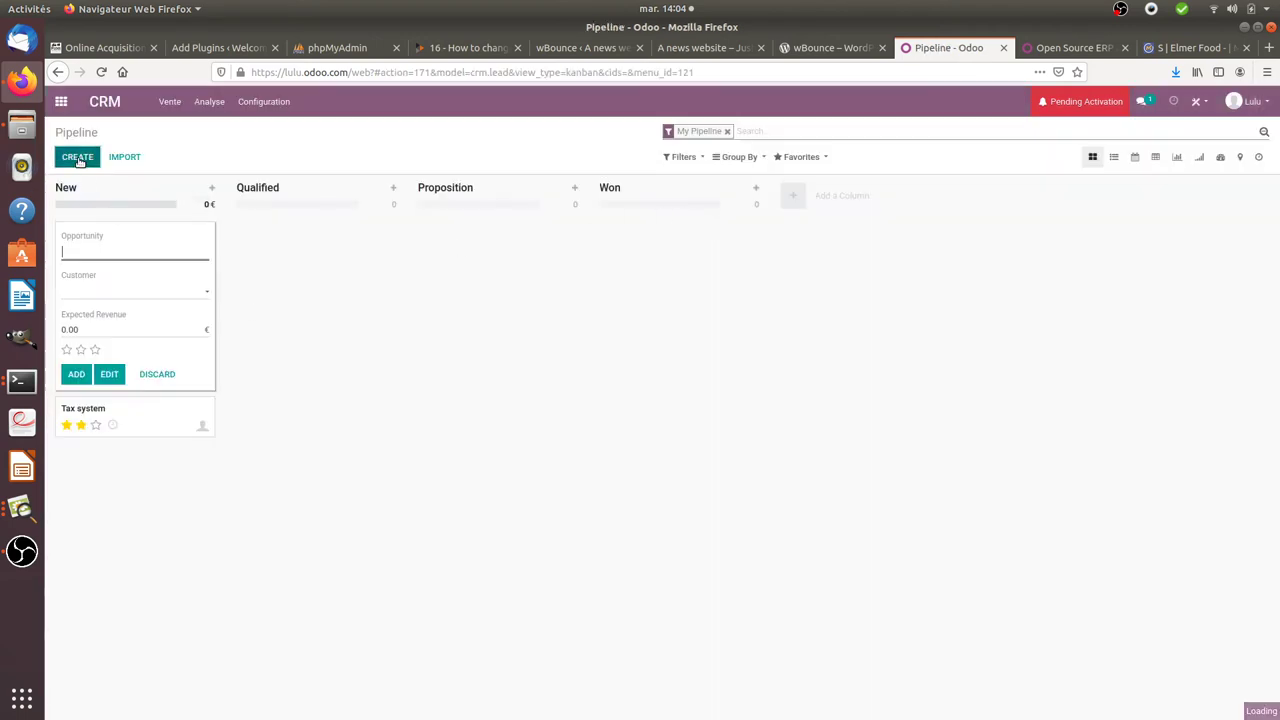
left_click(126, 255)
left_click(127, 252)
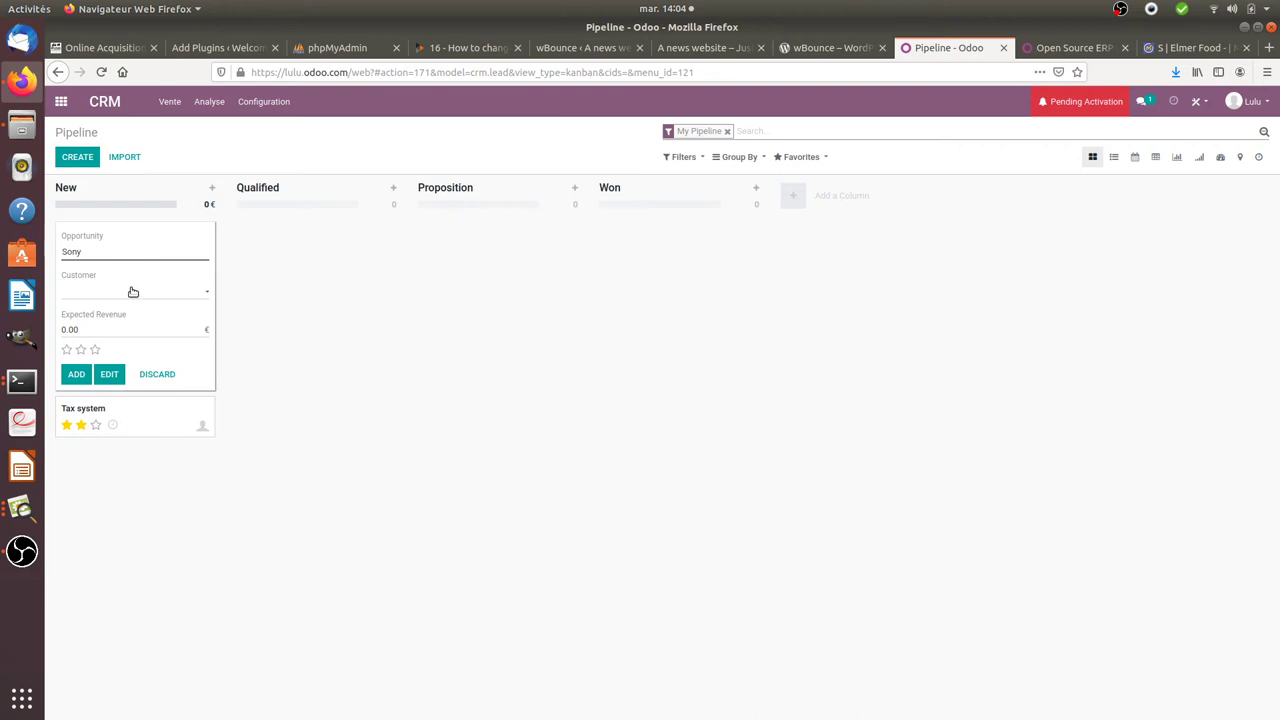
- Create a new individual customer for the Sony opportunity, entering the customer's name, and save it
left_click(132, 291)
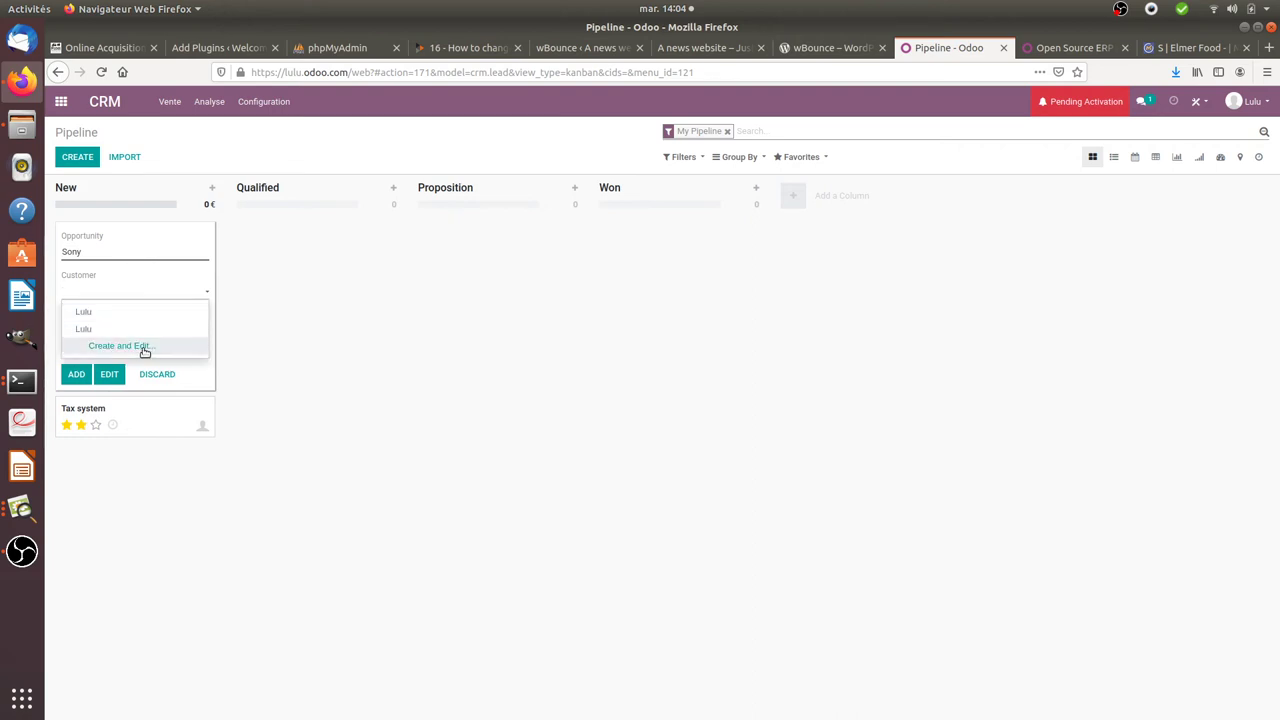
left_click(144, 347)
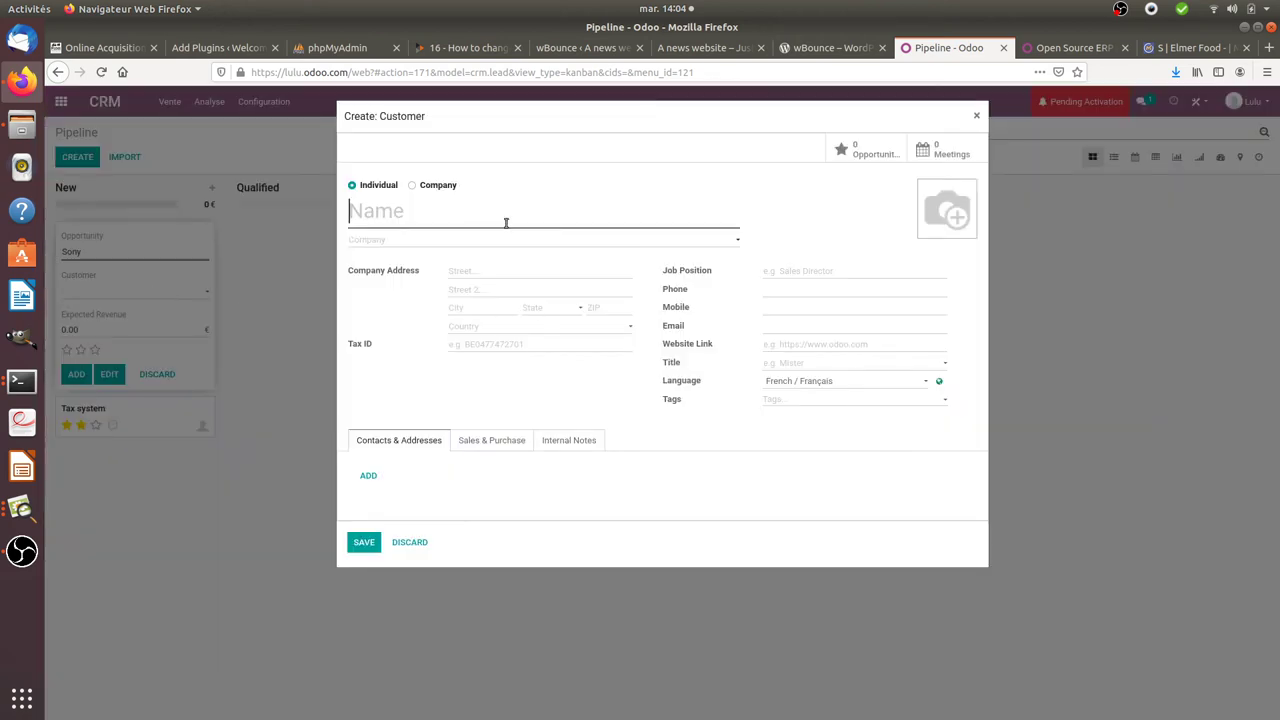
type("Bob")
left_click(364, 543)
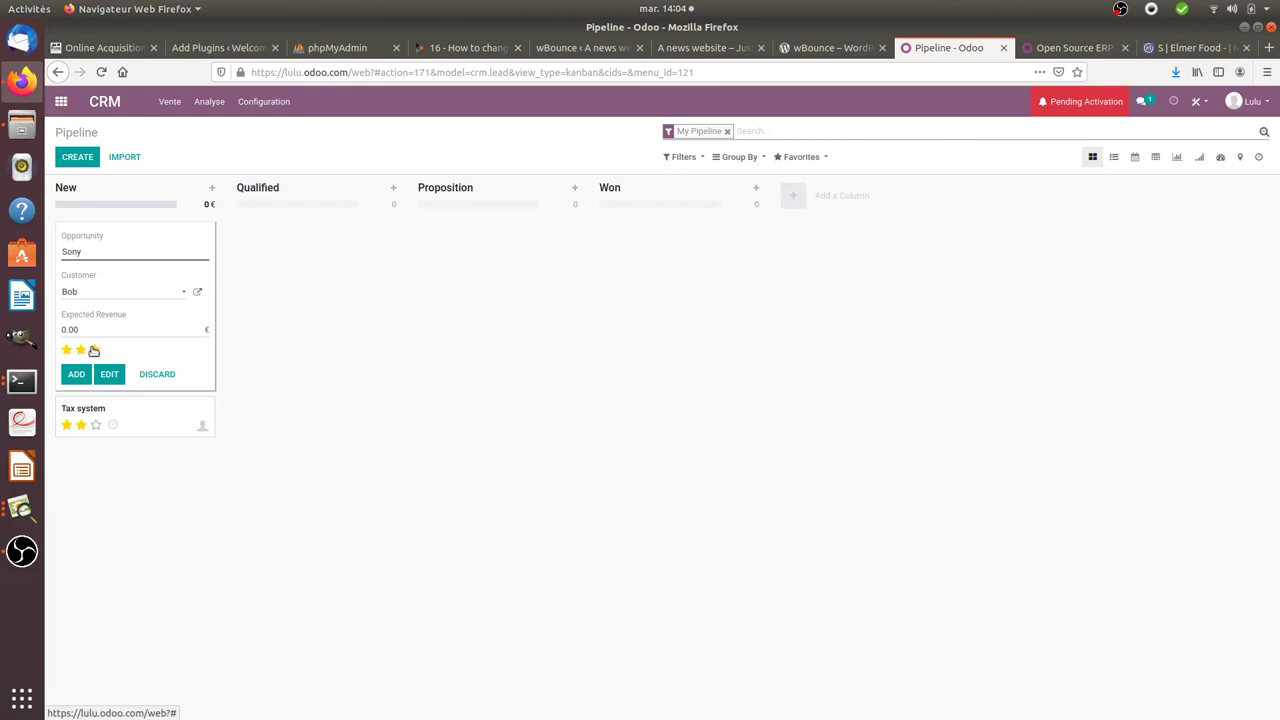
- Rate the Sony opportunity three stars and add it to the New stage, leaving the next blank entry unused
left_click(93, 350)
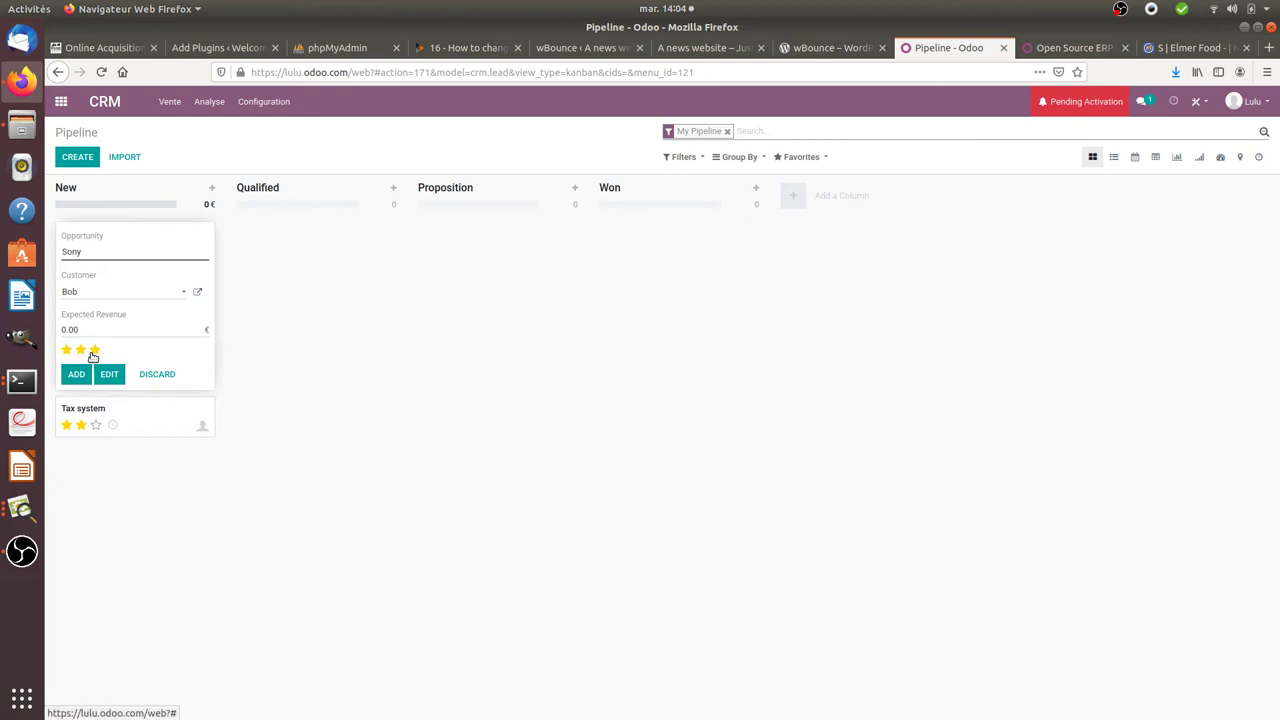
left_click(82, 373)
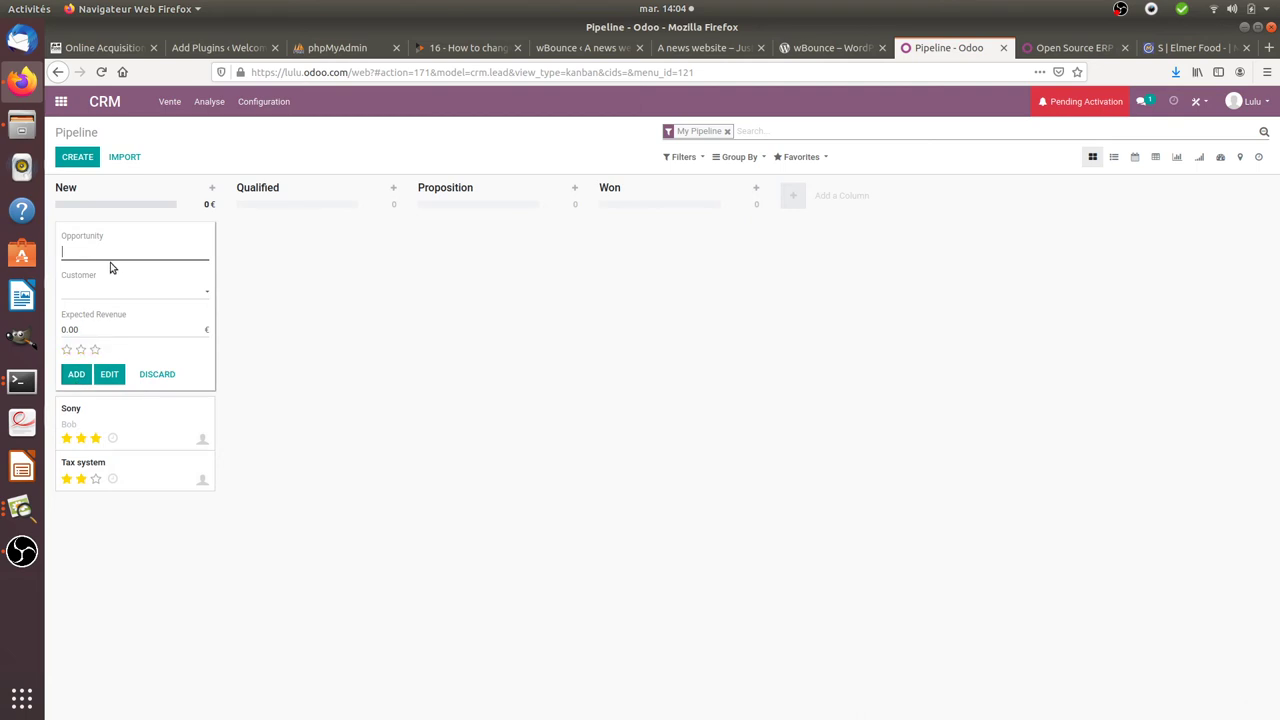
left_click(254, 384)
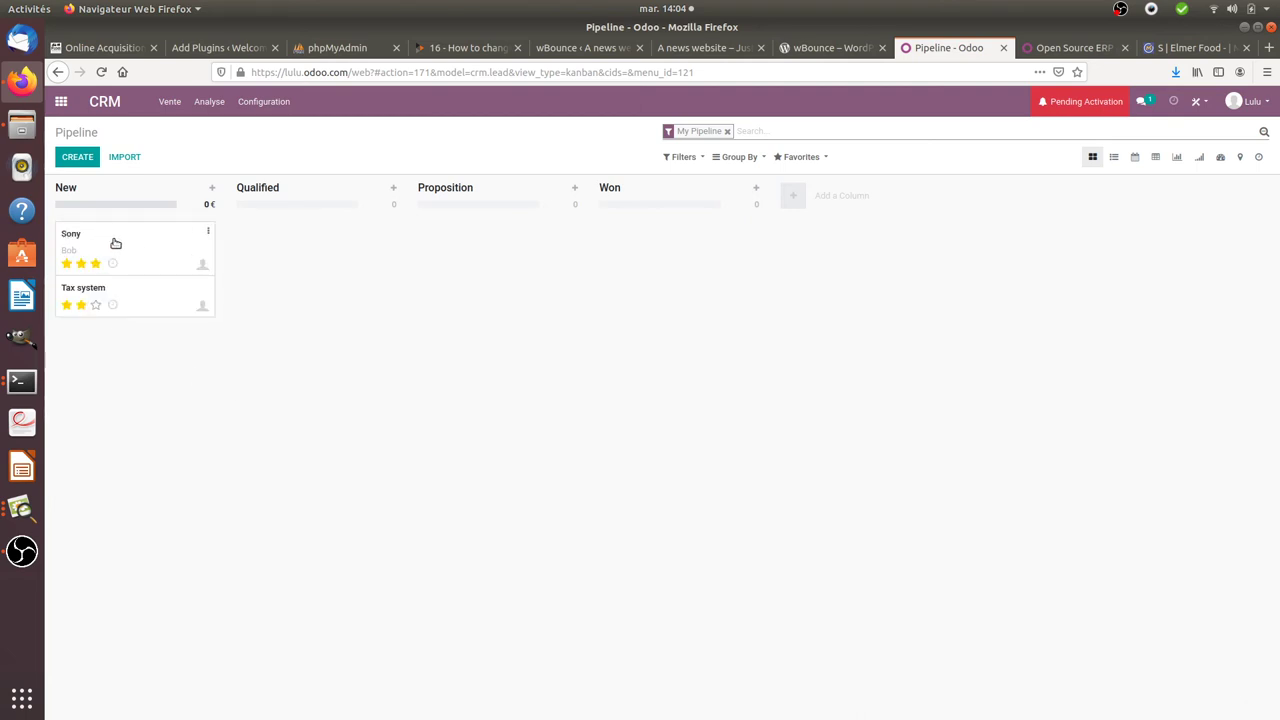
- Move the Sony and Tax system opportunities from the New stage to the Qualified stage
left_click_drag(116, 243, 292, 241)
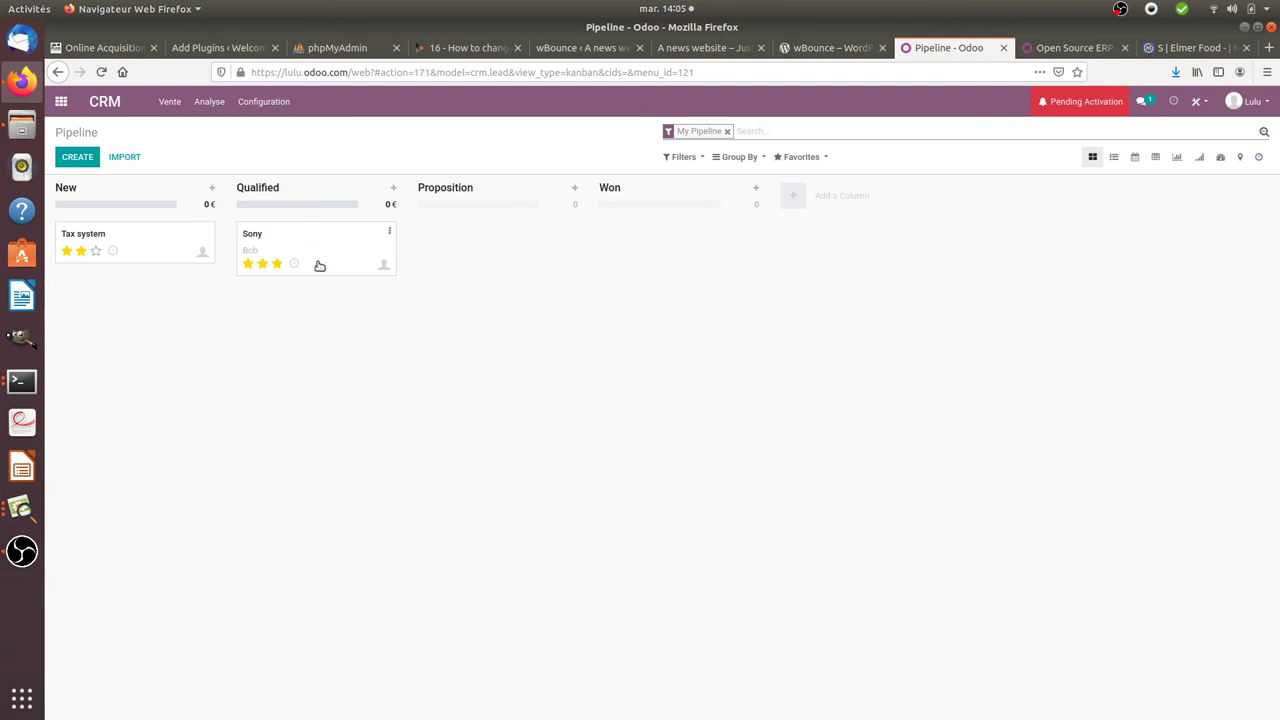
mouse_move(309, 237)
left_mouse_down()
mouse_move(449, 234)
mouse_move(297, 234)
left_mouse_up()
left_click_drag(118, 242, 296, 244)
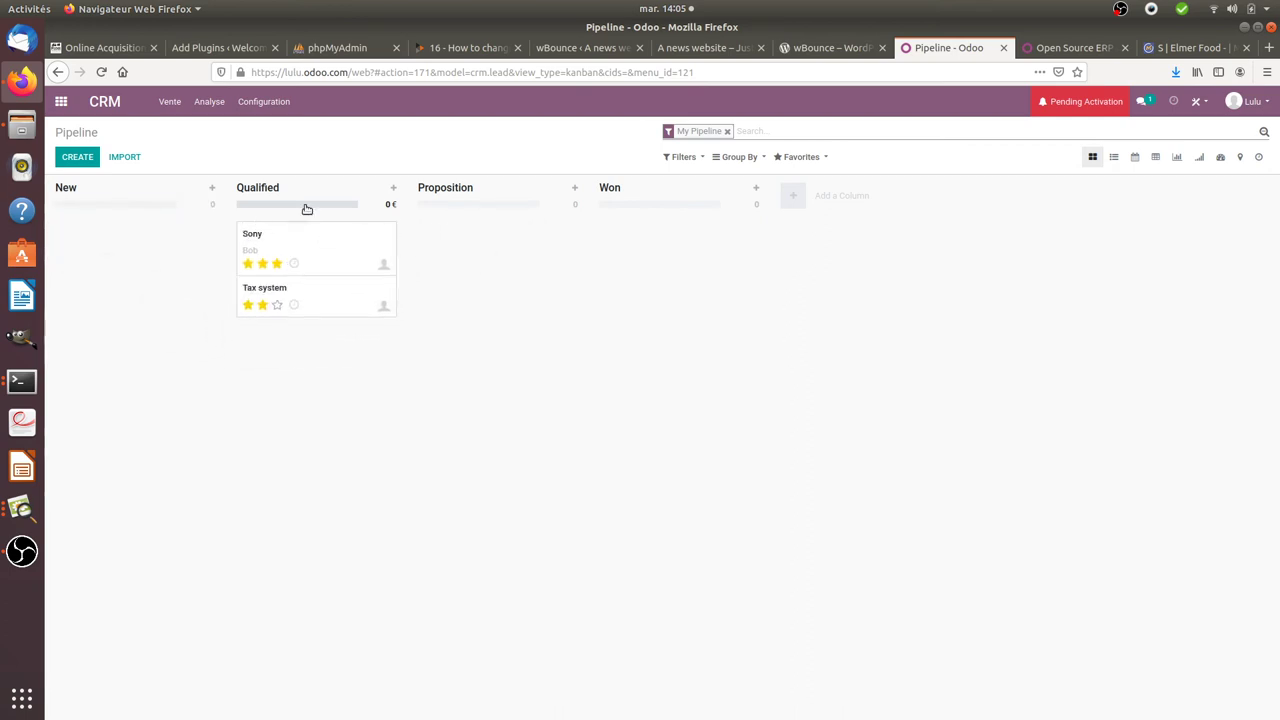